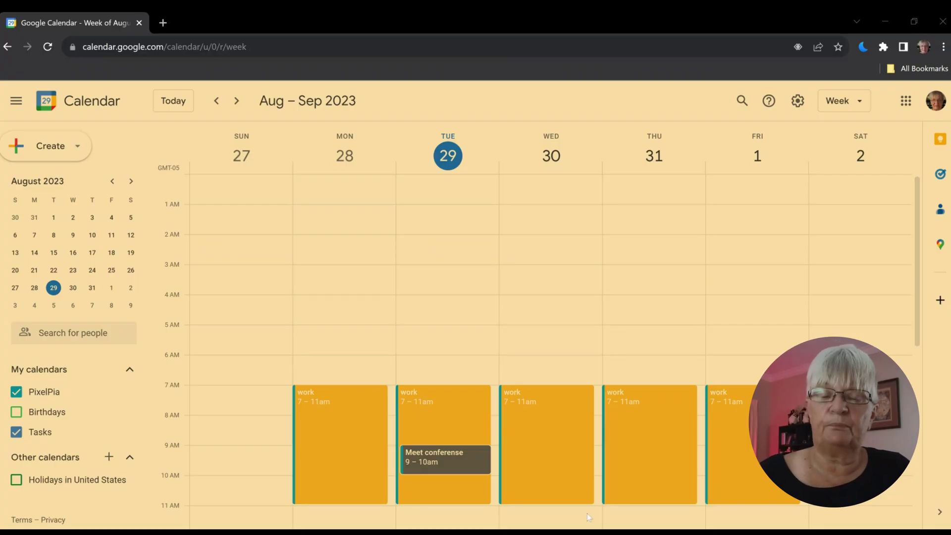
# Step: Browse the week view, then open the form for creating a new calendar
pyautogui.scroll(-1, 649, 293)
pyautogui.scroll(-4, 649, 293)
pyautogui.scroll(-4, 650, 296)
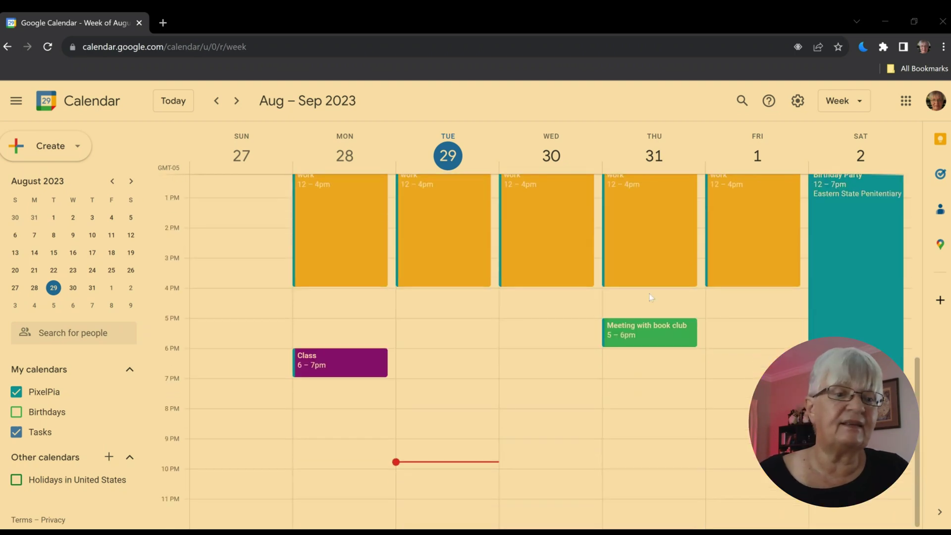
pyautogui.scroll(3, 533, 327)
pyautogui.scroll(5, 534, 320)
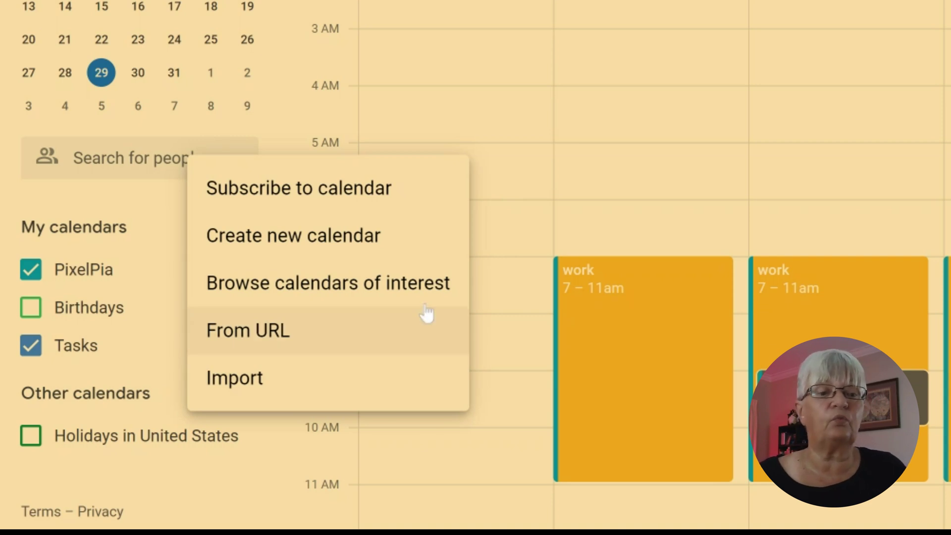
pyautogui.click(351, 240)
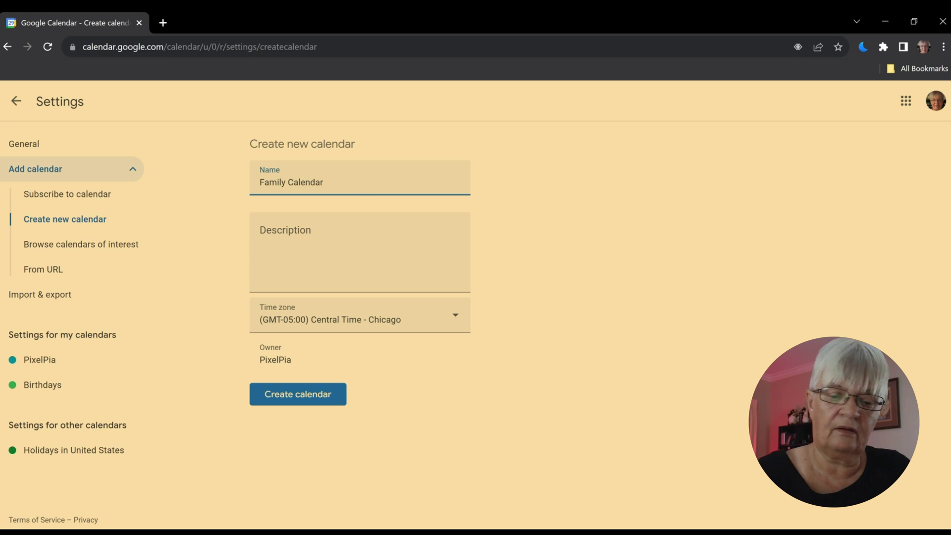
# Step: Create 'Family Calendar' with description 'Everyone's schedule' and return to the week view
pyautogui.click(260, 234)
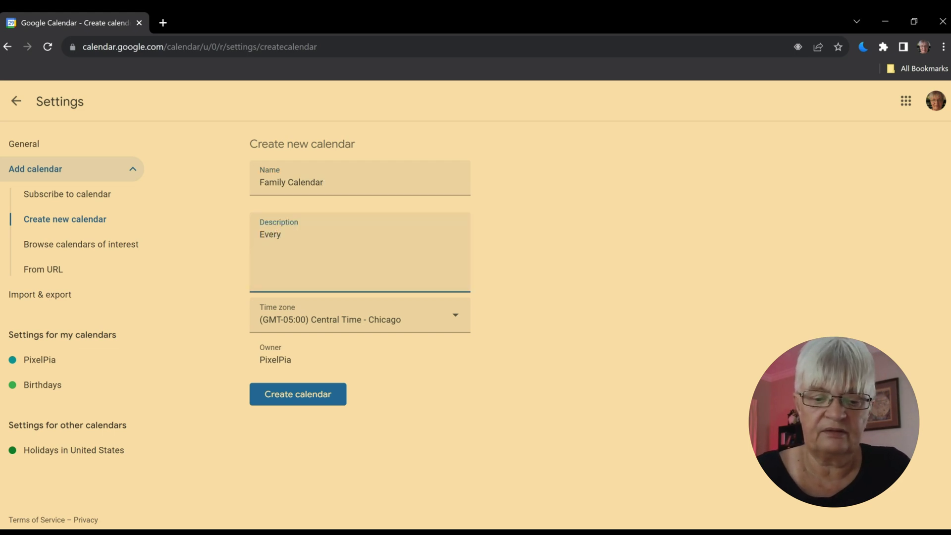
pyautogui.write("e's schedule")
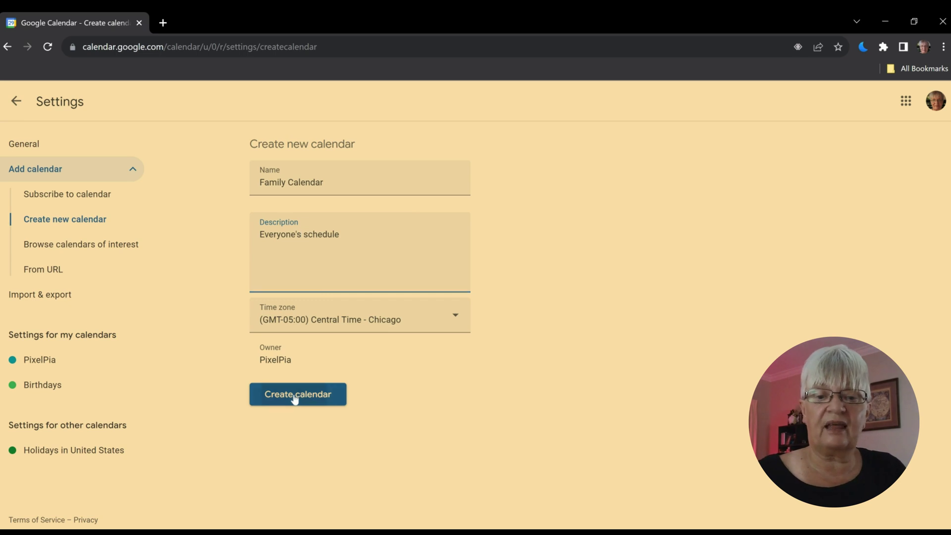
pyautogui.click(295, 400)
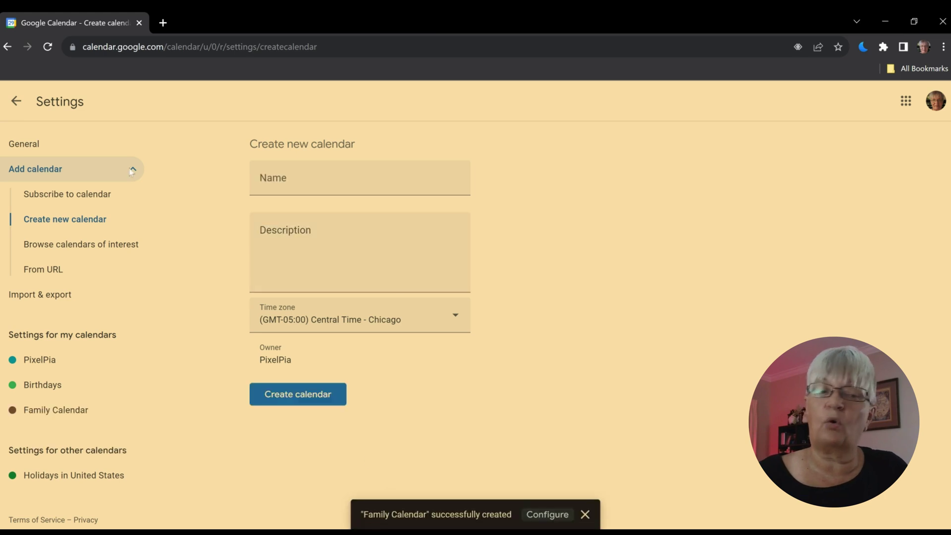
pyautogui.click(16, 101)
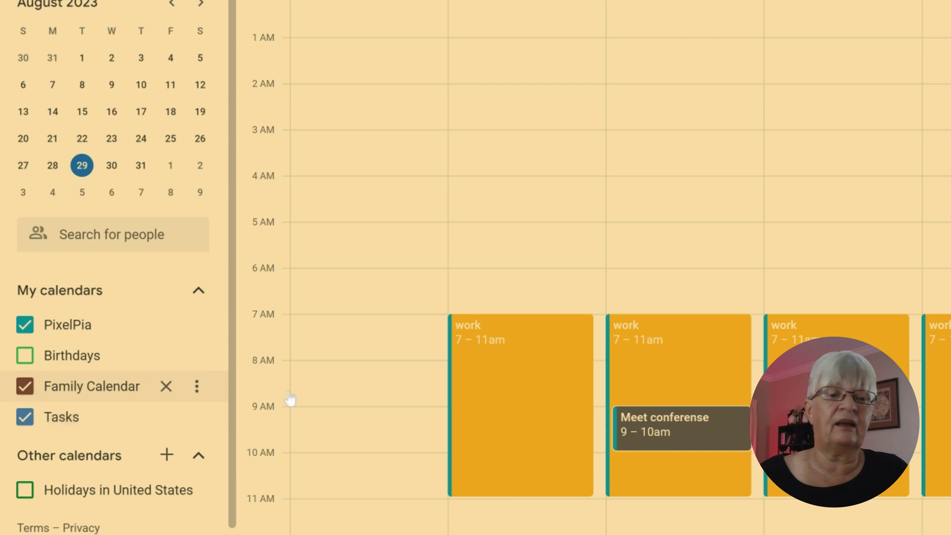
# Step: Open Family Calendar's Settings and sharing page and scroll to its access settings
pyautogui.click(198, 388)
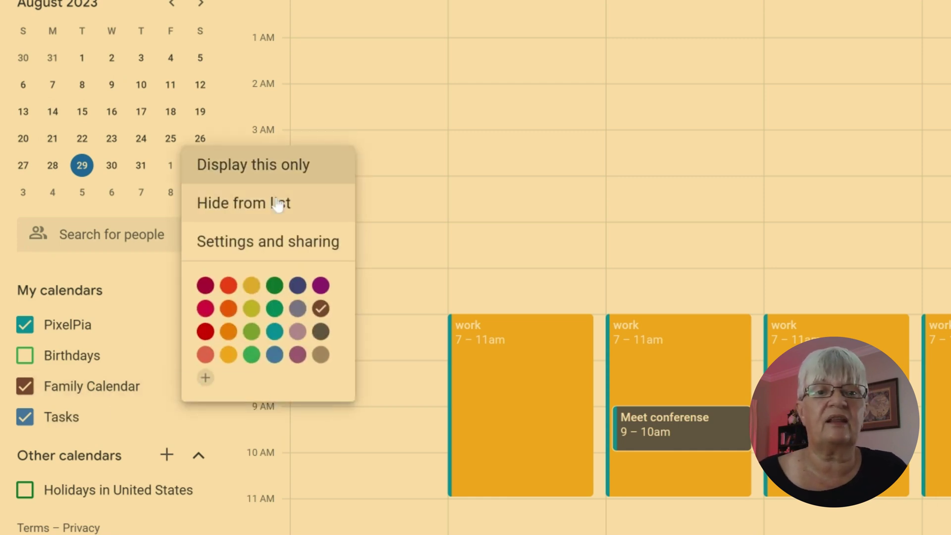
pyautogui.click(268, 242)
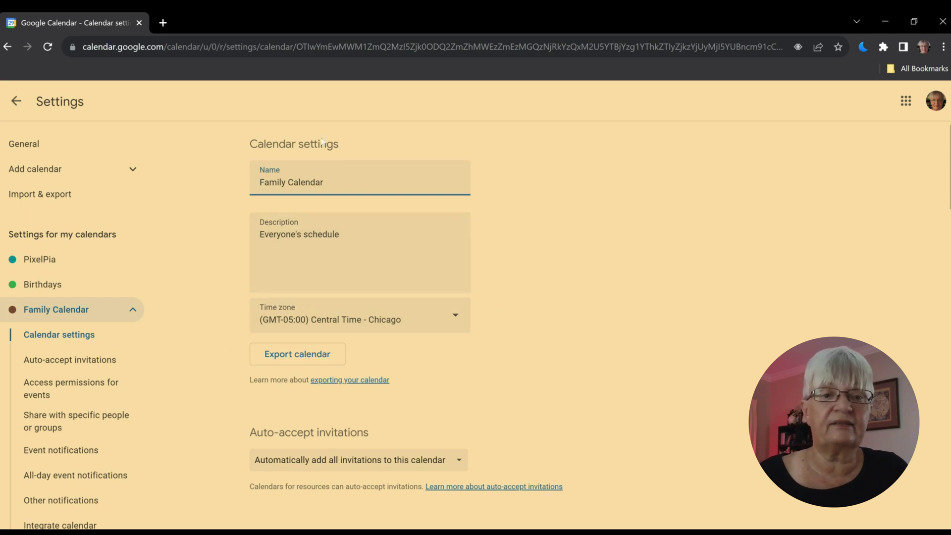
pyautogui.scroll(-4, 478, 323)
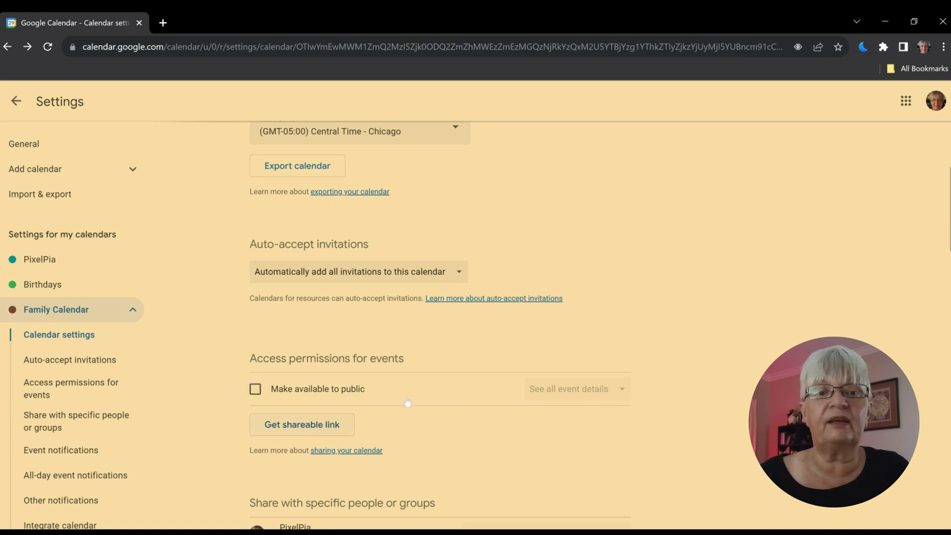
pyautogui.scroll(-4, 407, 402)
# Step: Share Family Calendar with the suggested family member with 'Make changes and manage sharing' permission
pyautogui.scroll(-1, 563, 260)
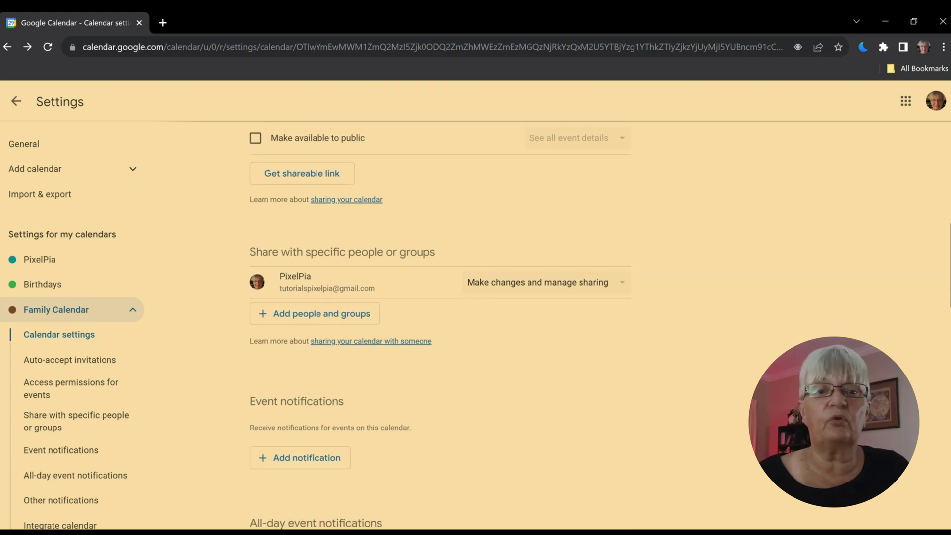
pyautogui.click(329, 312)
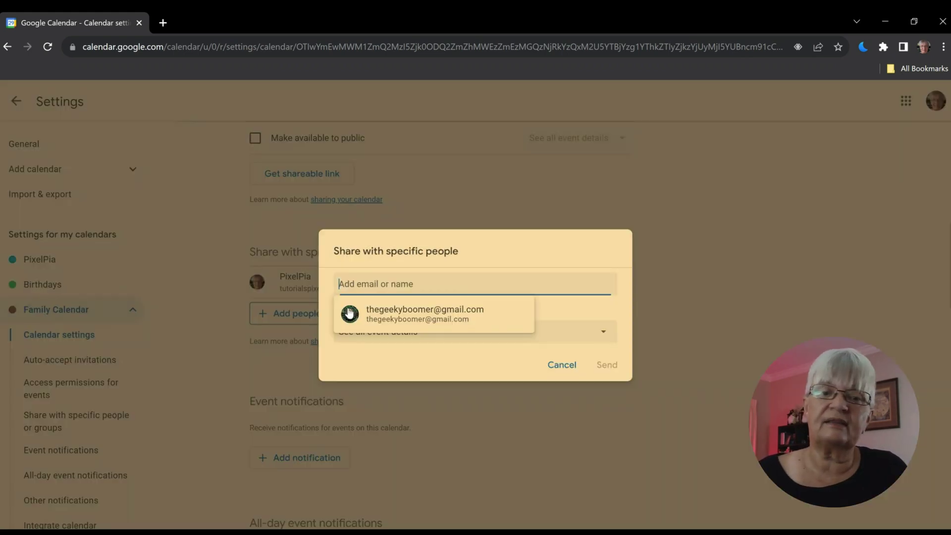
pyautogui.click(419, 314)
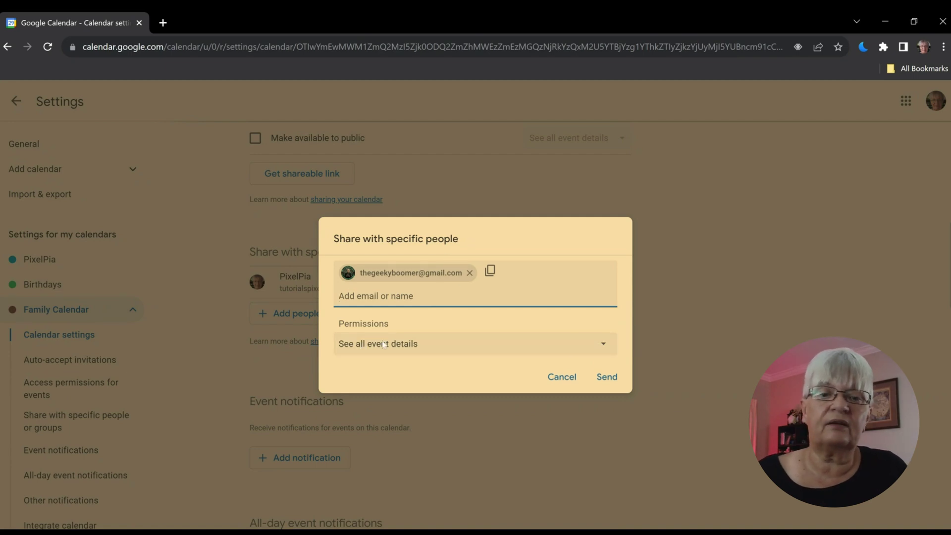
pyautogui.click(594, 347)
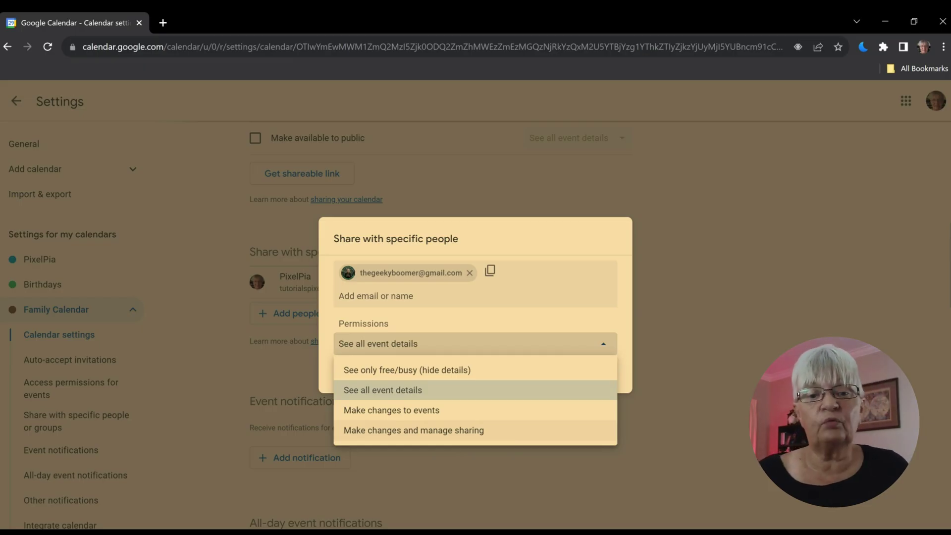
pyautogui.click(455, 432)
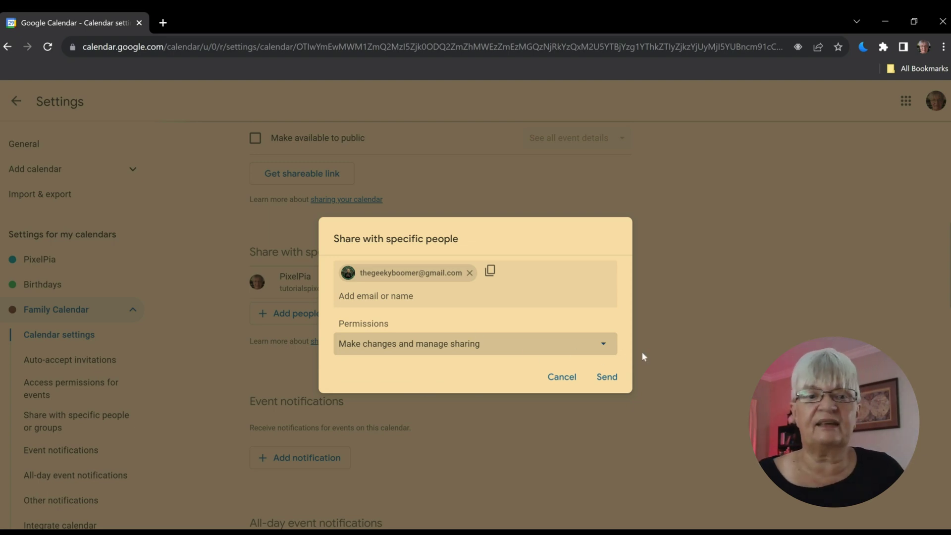
pyautogui.click(607, 377)
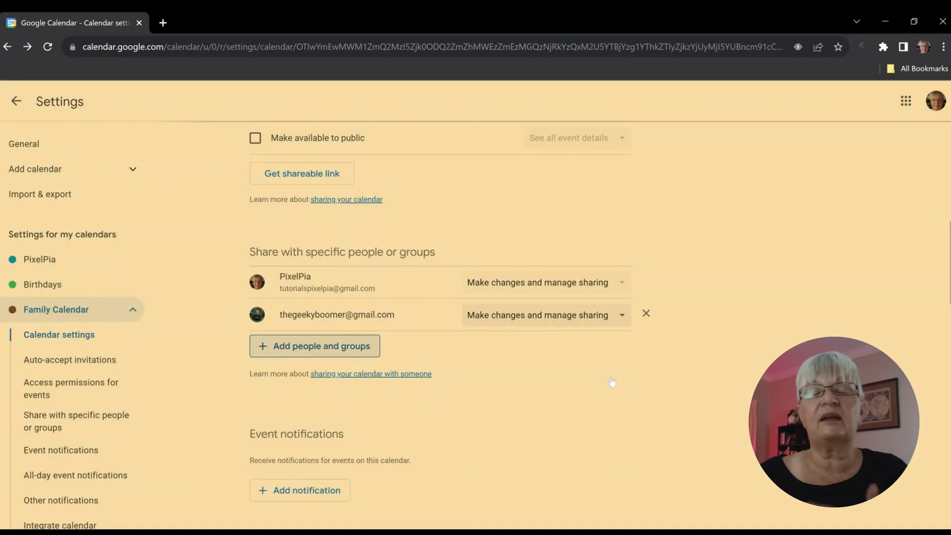
pyautogui.scroll(-5, 320, 389)
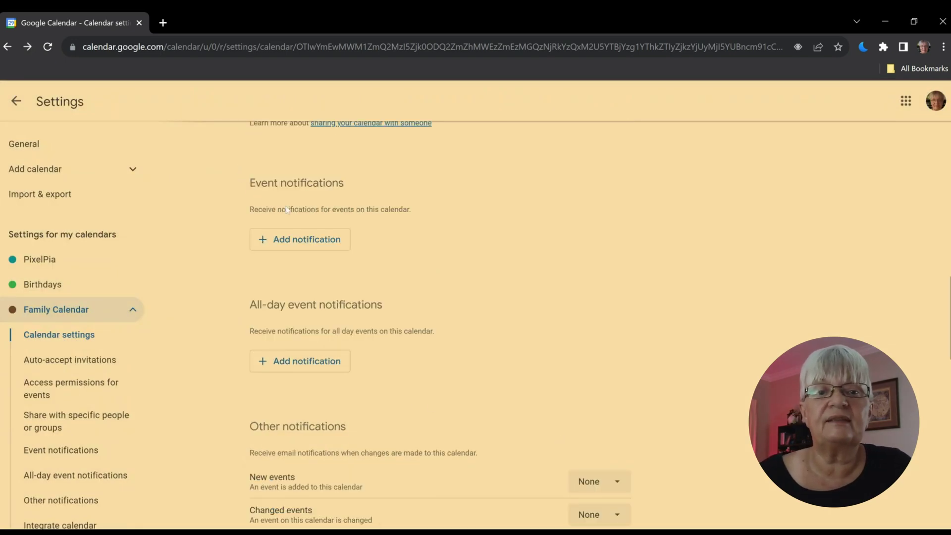
# Step: Set Family Calendar's New events and Changed events notifications to Email
pyautogui.scroll(-2, 277, 258)
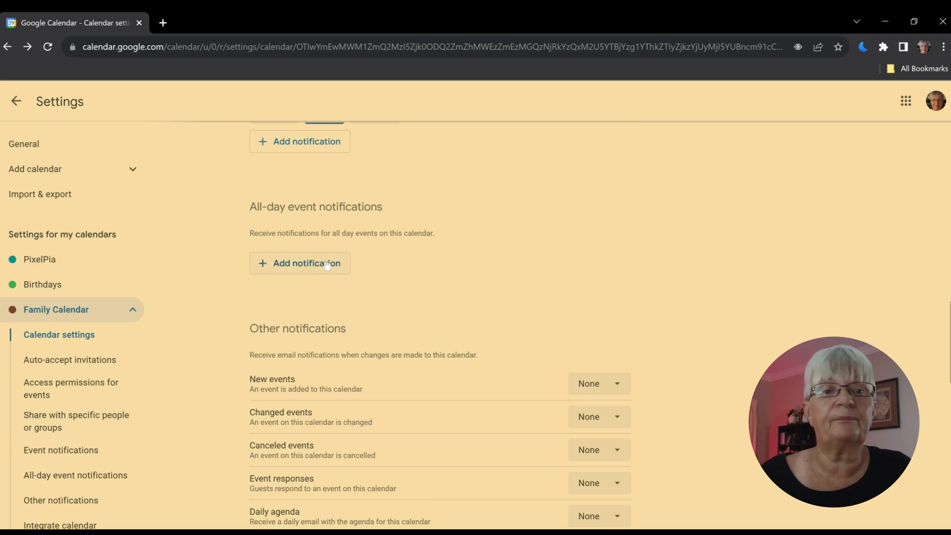
pyautogui.scroll(-5, 327, 266)
pyautogui.scroll(4, 325, 248)
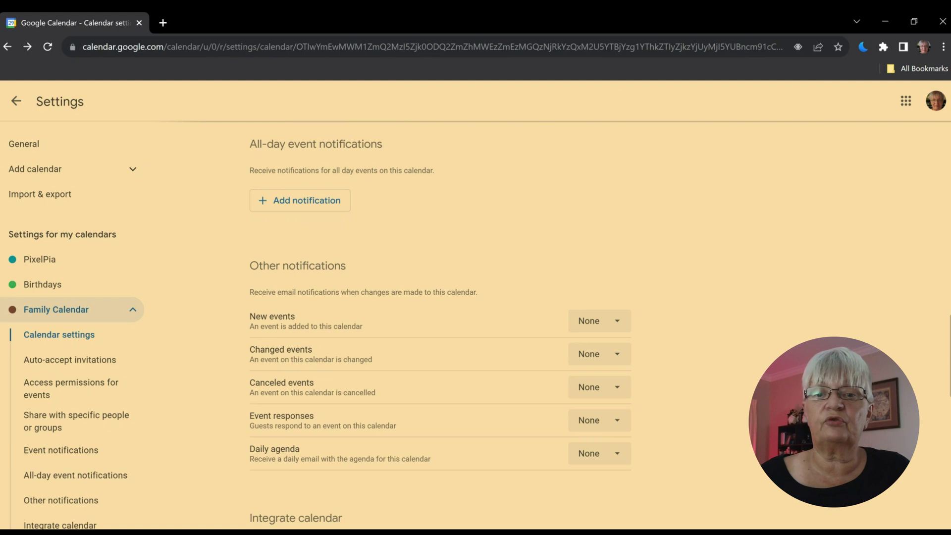
pyautogui.click(623, 325)
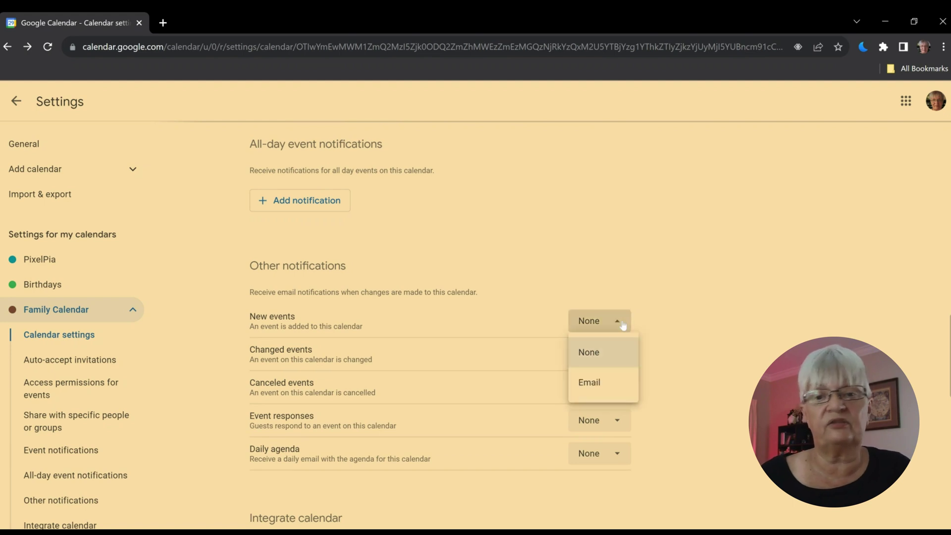
pyautogui.click(588, 382)
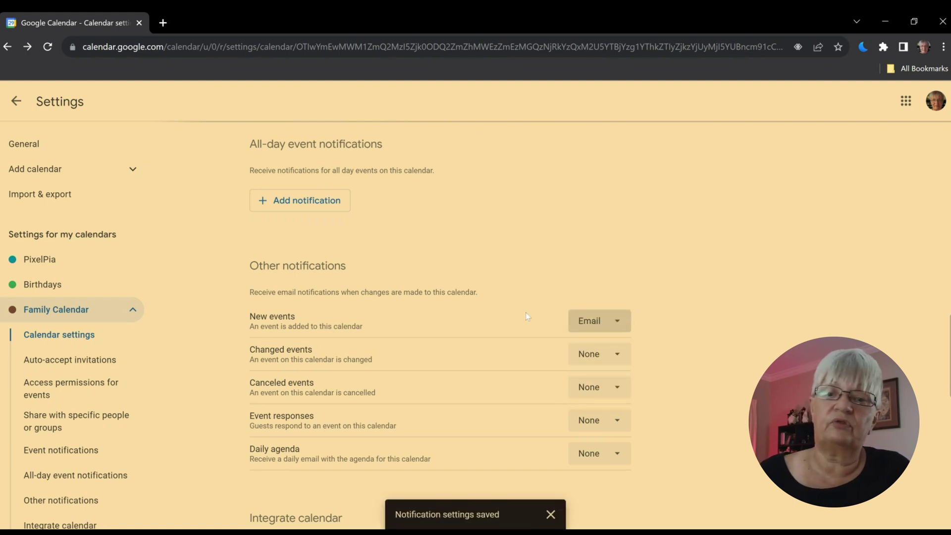
pyautogui.click(617, 354)
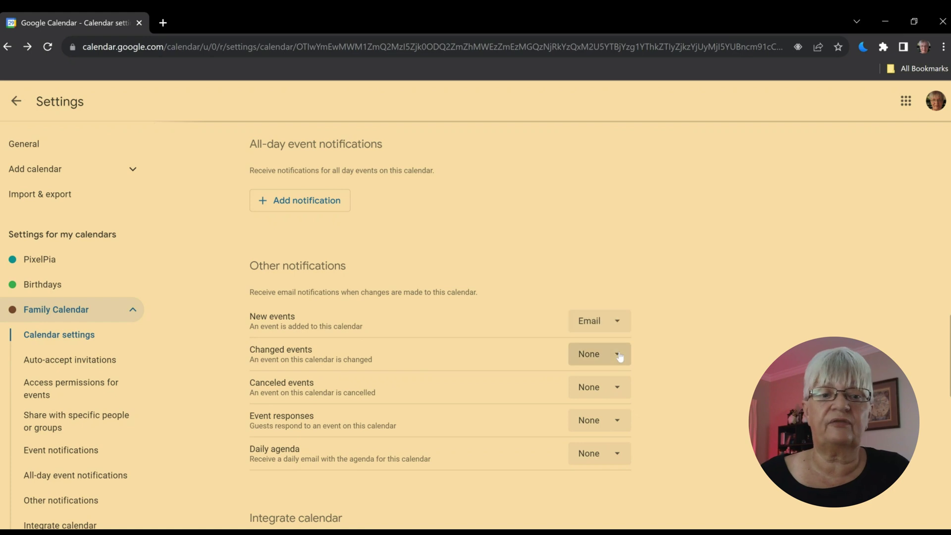
pyautogui.click(600, 421)
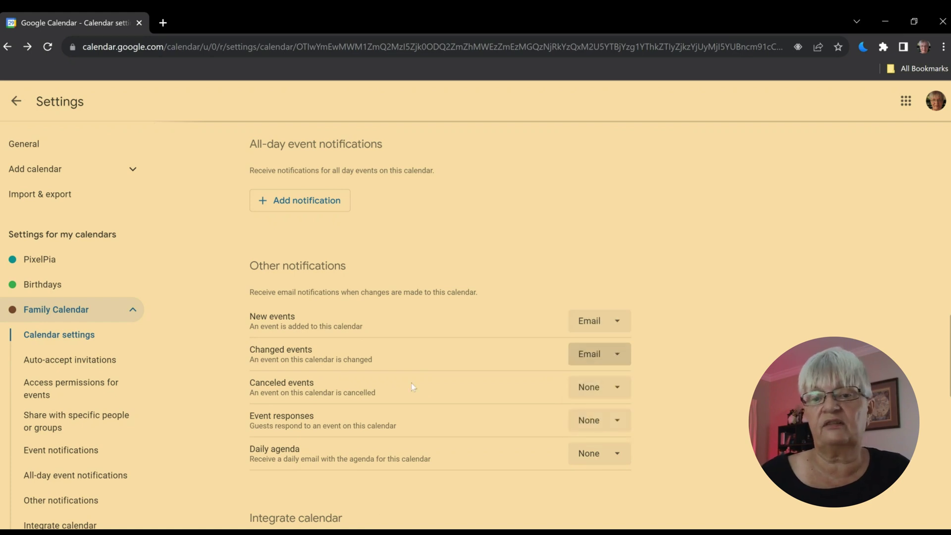
# Step: Set Canceled events, Event responses and Daily agenda notifications to Email
pyautogui.click(599, 386)
pyautogui.click(597, 448)
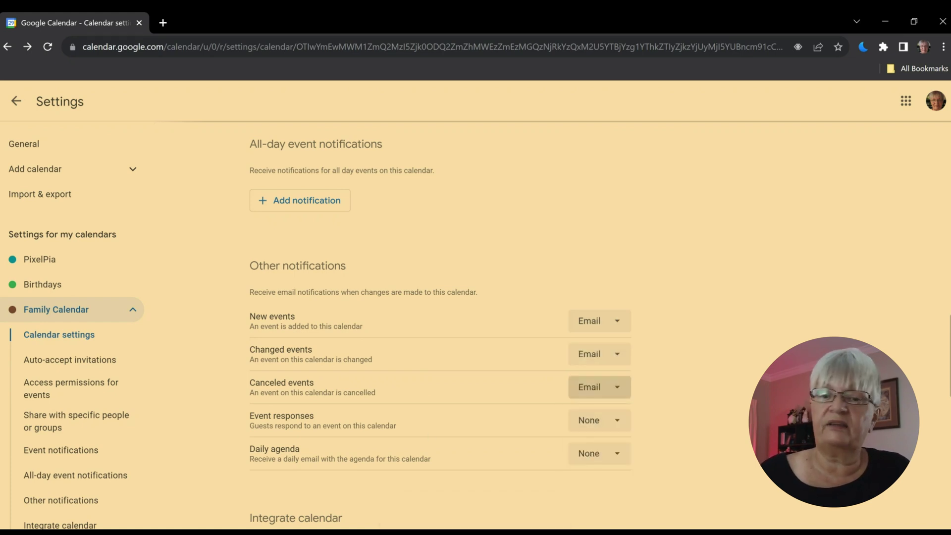
pyautogui.click(621, 426)
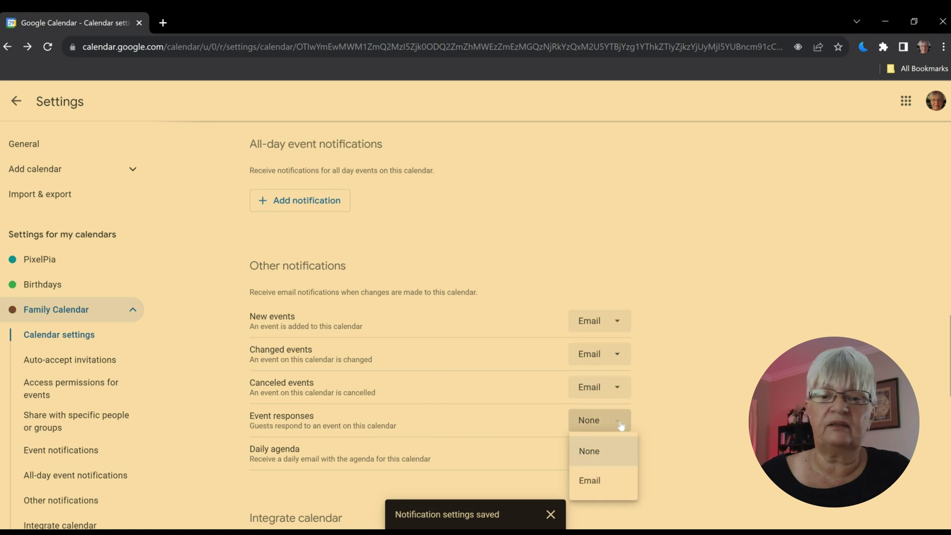
pyautogui.click(594, 482)
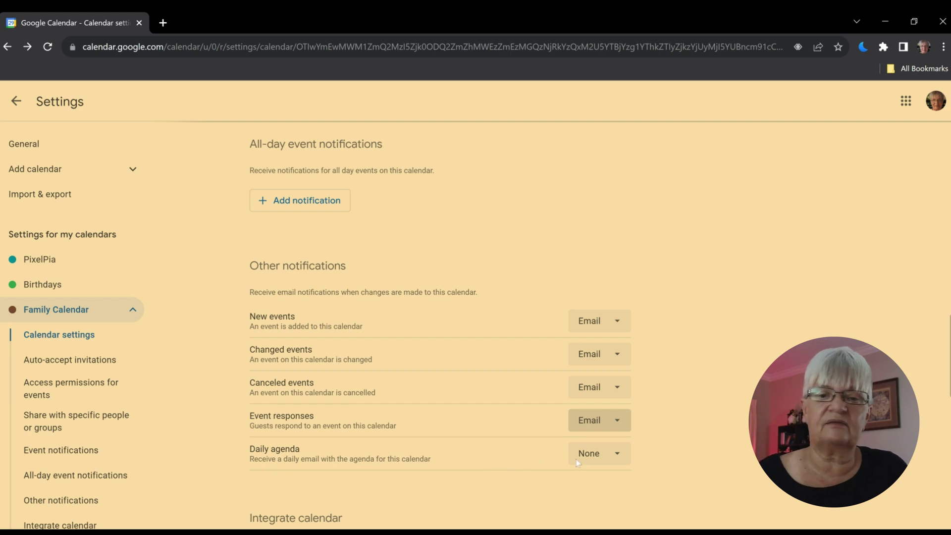
pyautogui.click(617, 455)
pyautogui.click(601, 430)
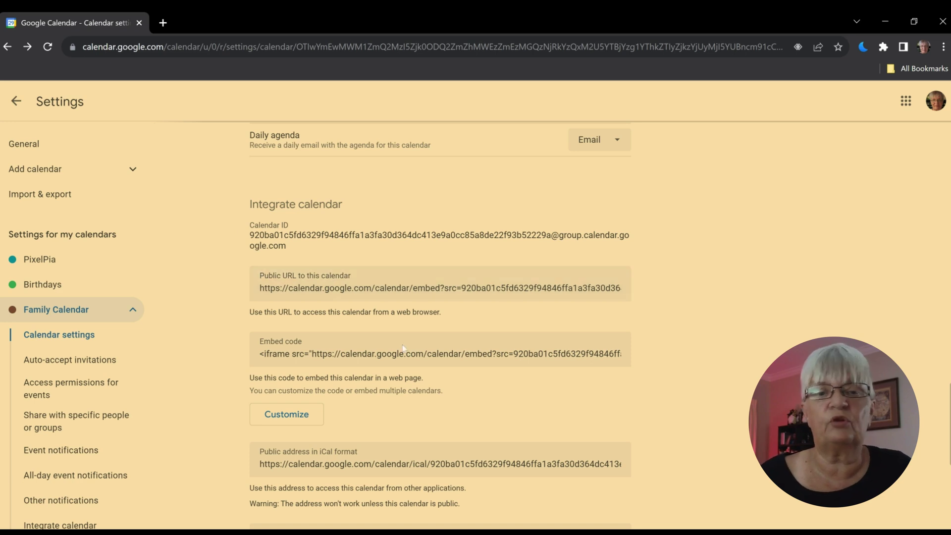
# Step: Look over Family Calendar's settings and share list, then go back to the week view
pyautogui.scroll(-4, 509, 331)
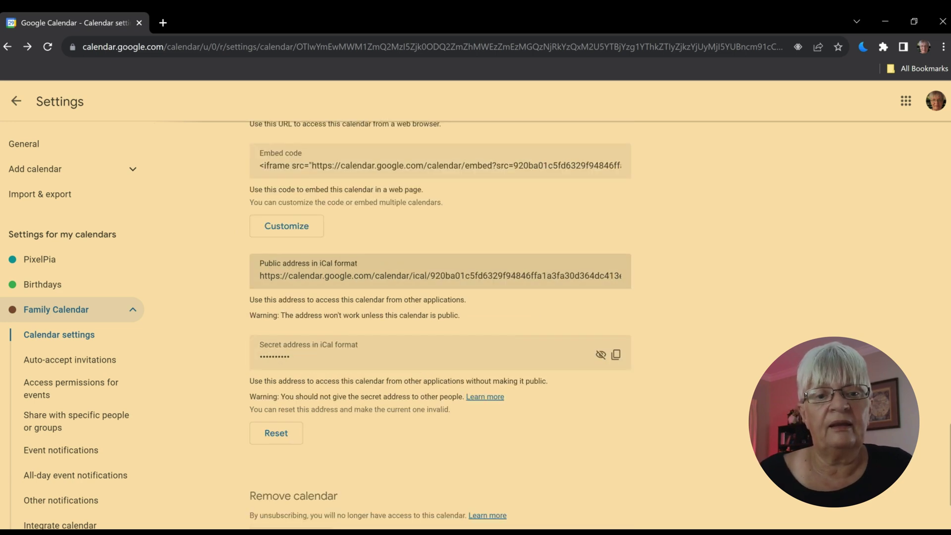
pyautogui.scroll(-2, 539, 329)
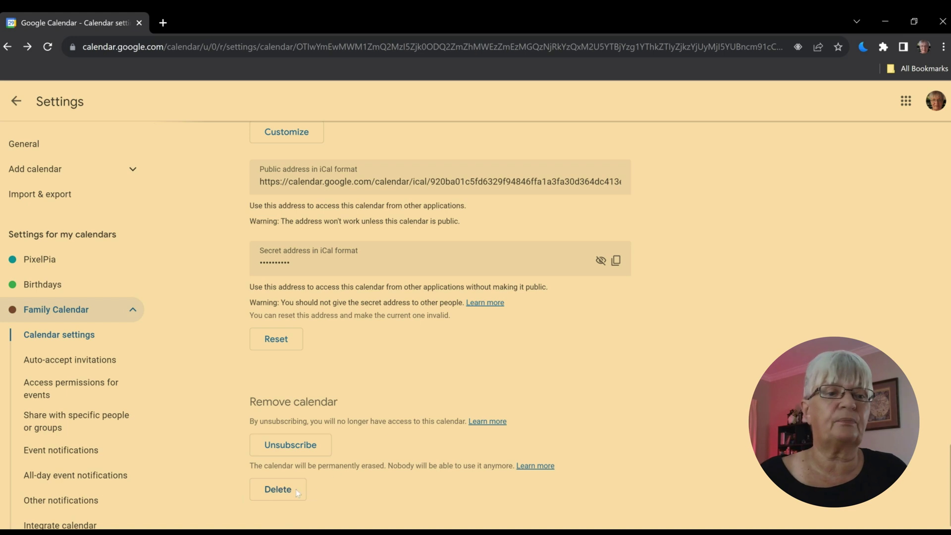
pyautogui.scroll(10, 590, 367)
pyautogui.scroll(5, 589, 367)
pyautogui.scroll(5, 589, 367)
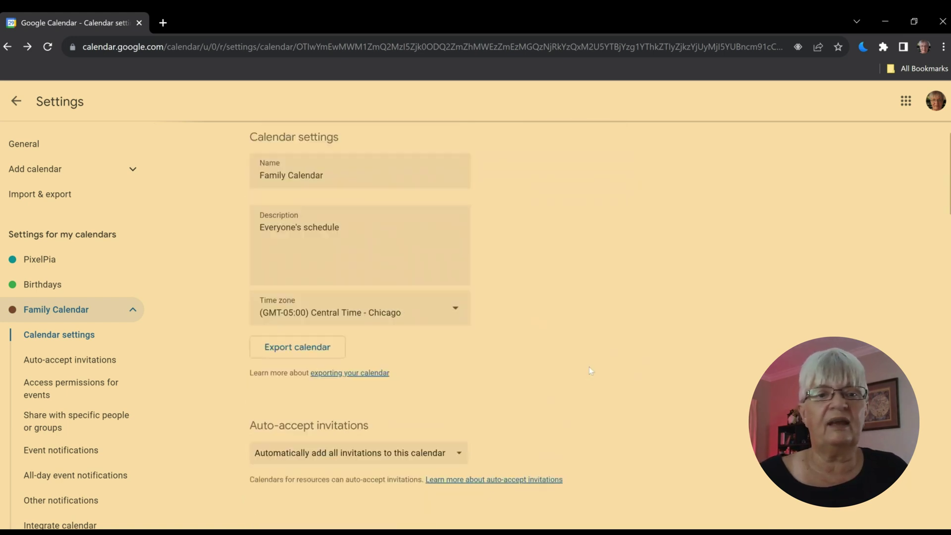
pyautogui.scroll(-1, 590, 370)
pyautogui.scroll(-5, 590, 370)
pyautogui.scroll(1, 590, 370)
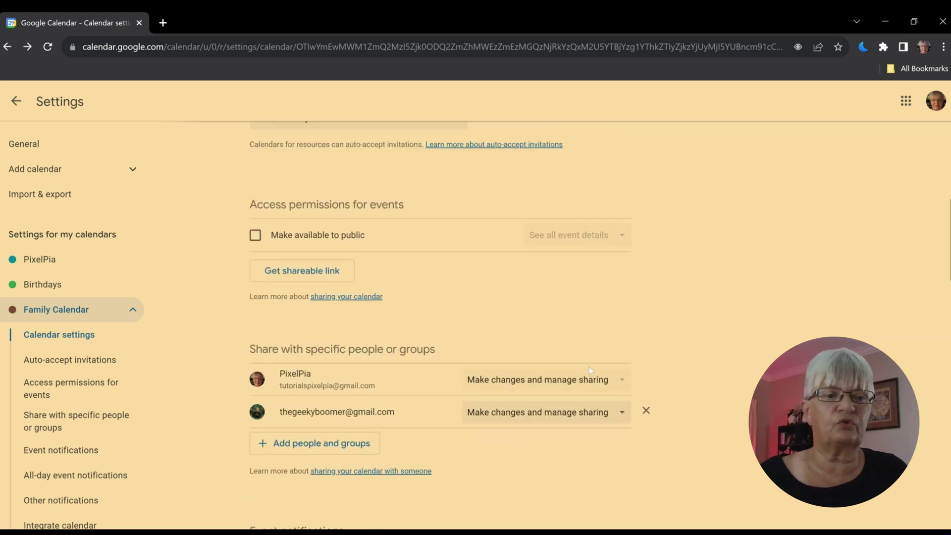
pyautogui.scroll(5, 593, 368)
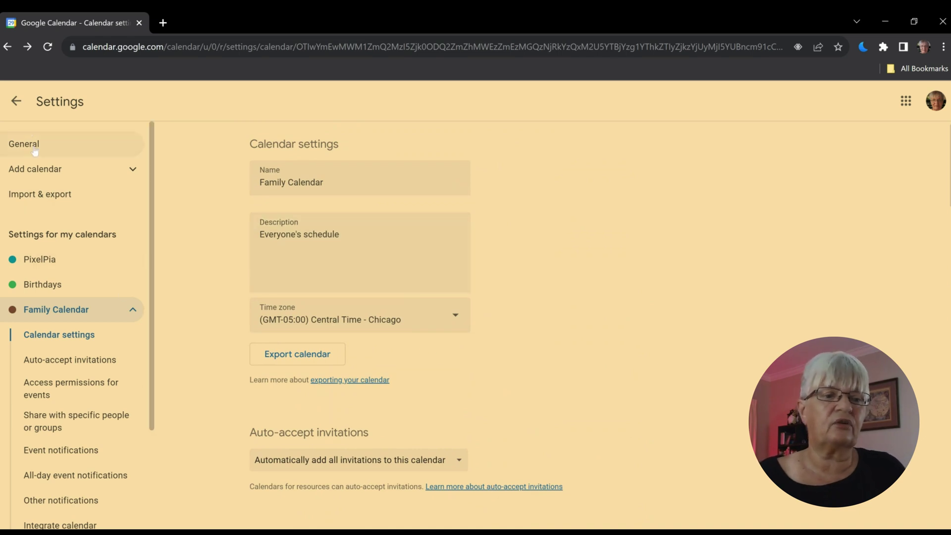
pyautogui.click(14, 89)
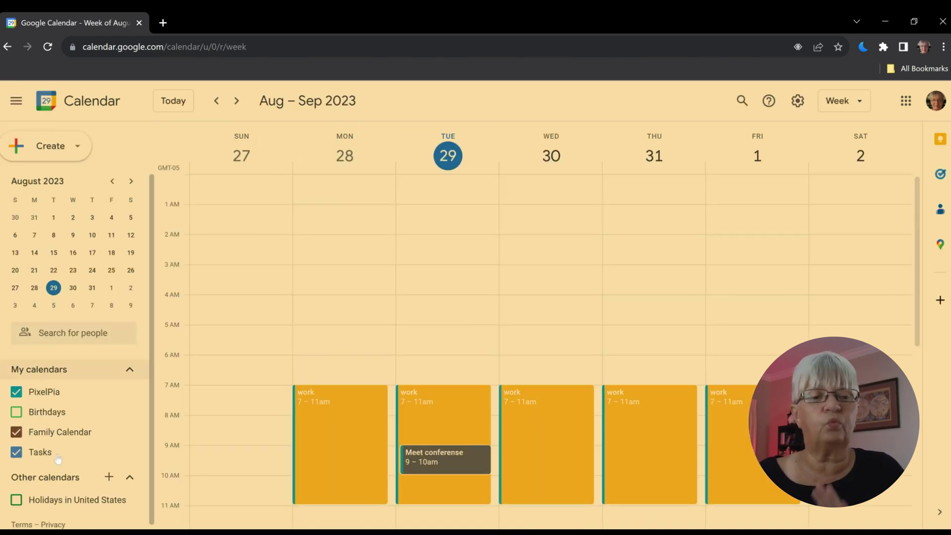
pyautogui.moveTo(69, 432)
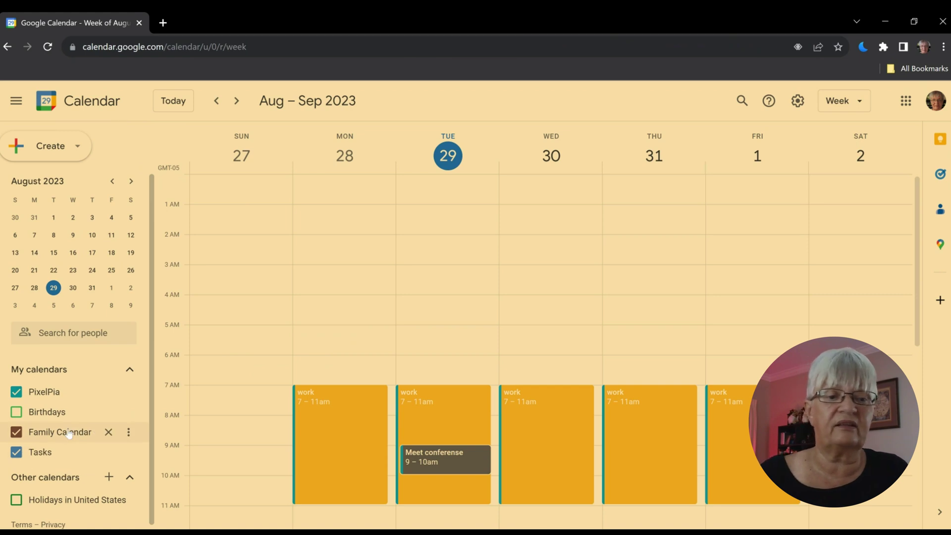
# Step: Set Family Calendar's colour to Tomato red
pyautogui.click(129, 432)
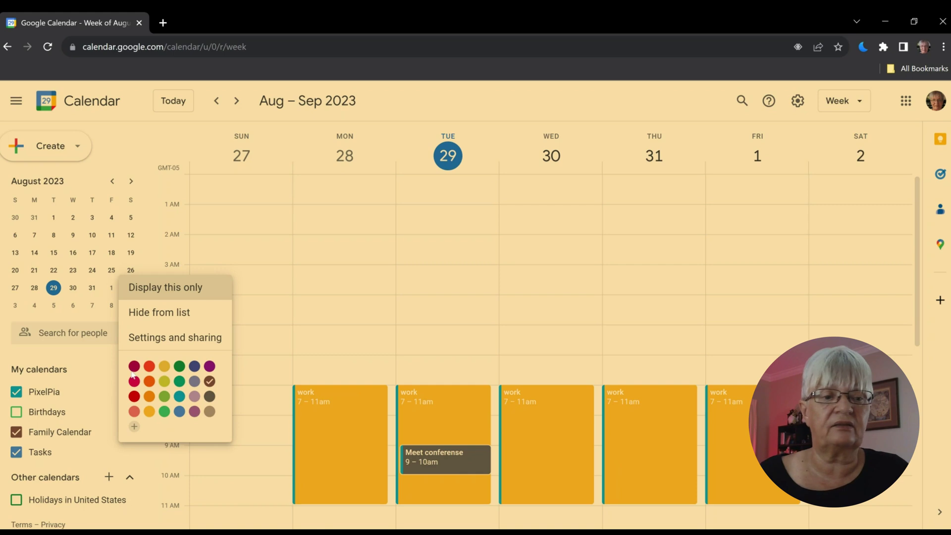
pyautogui.click(133, 396)
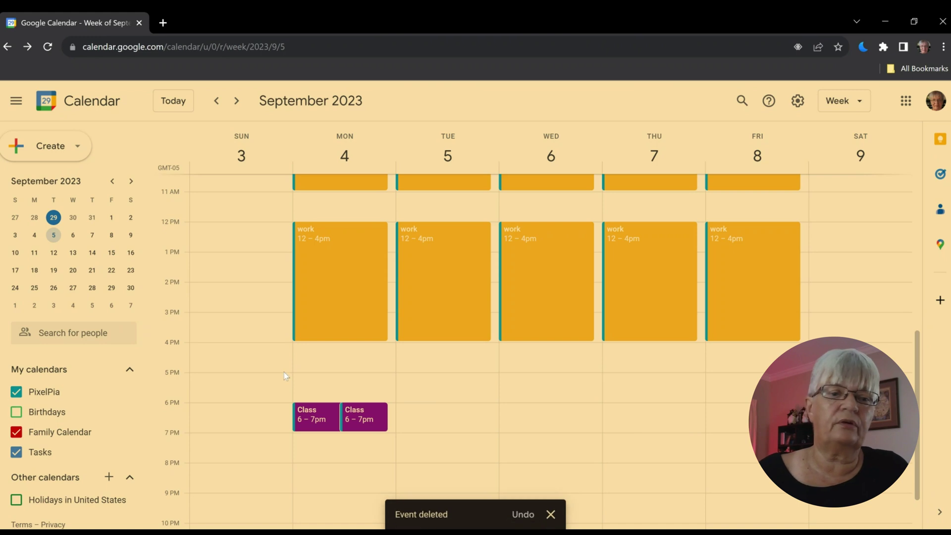
# Step: Add 'Family Dinner' Sunday 4–5pm on Family Calendar with a 2-hour email reminder
pyautogui.click(218, 365)
pyautogui.press('Escape')
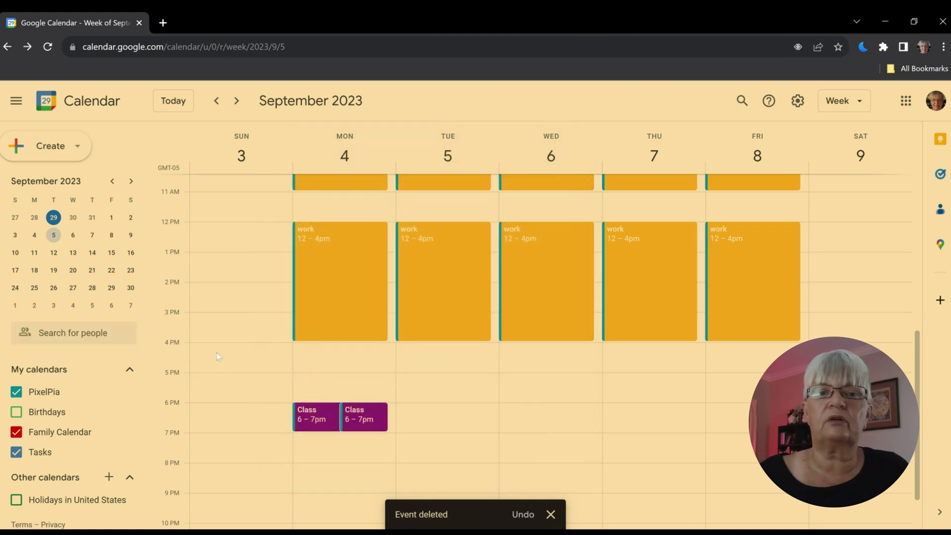
pyautogui.click(213, 346)
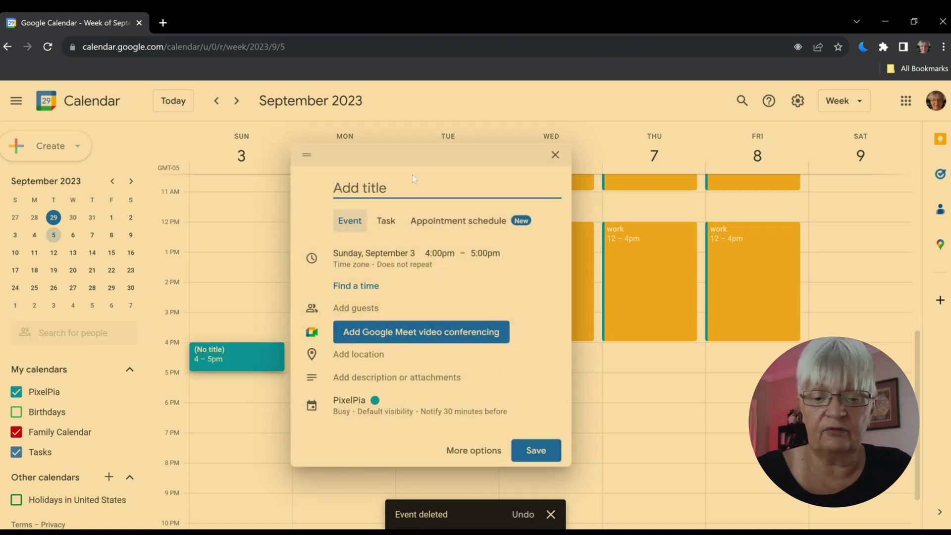
pyautogui.write('Family')
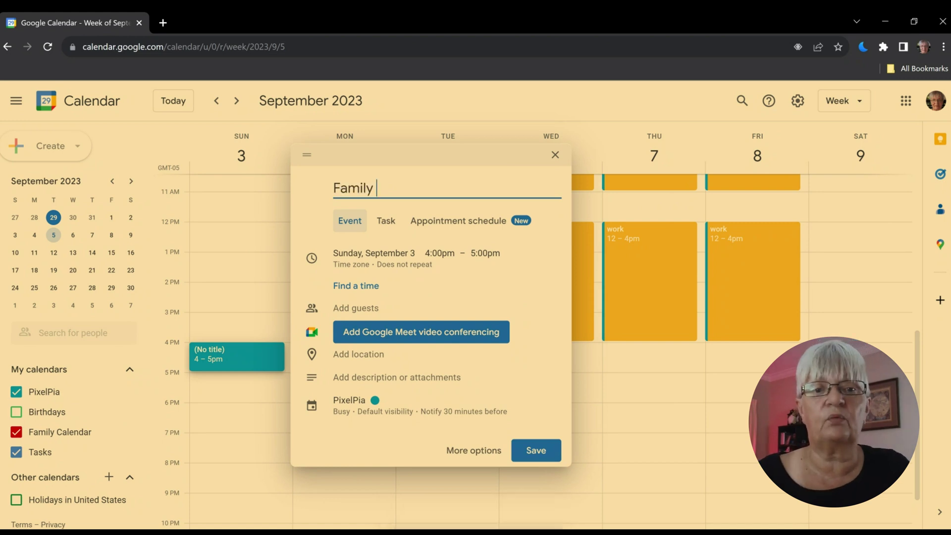
pyautogui.write(' Dinner')
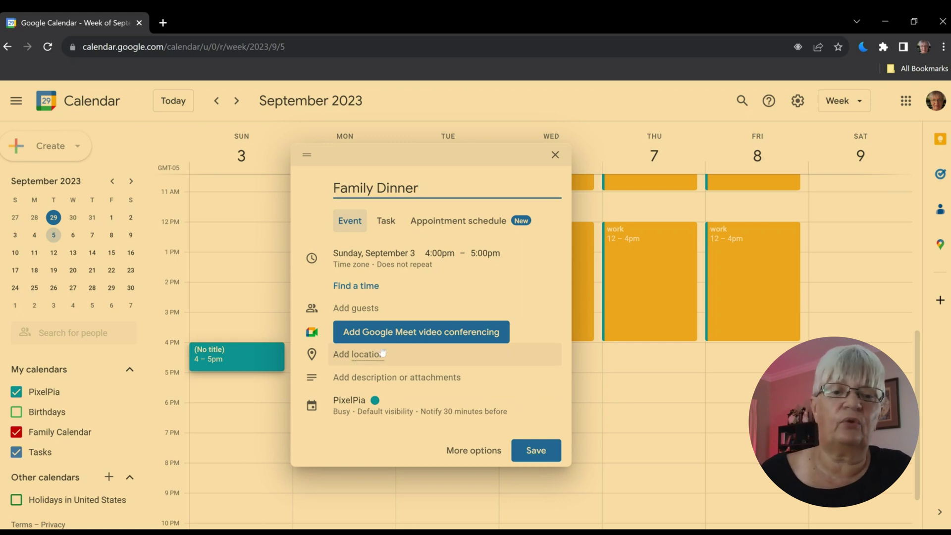
pyautogui.click(375, 404)
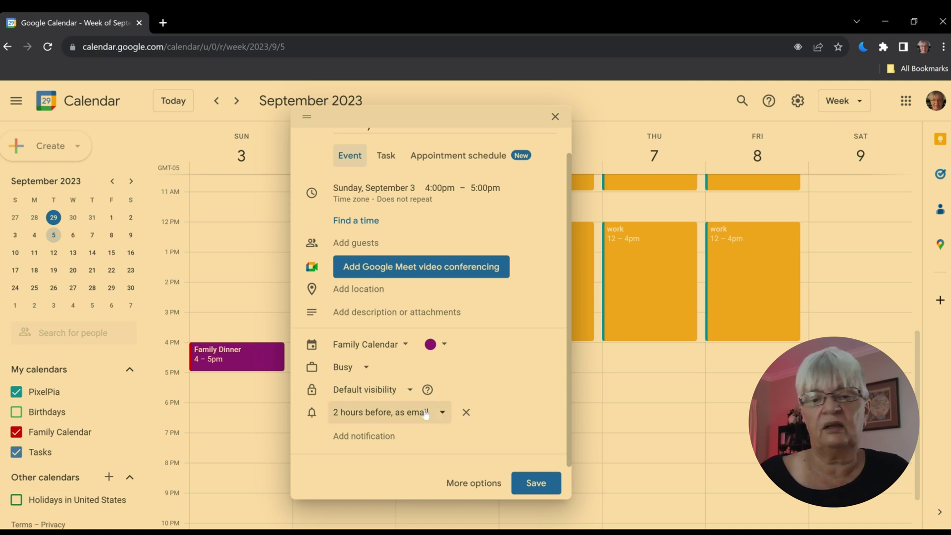
pyautogui.click(536, 483)
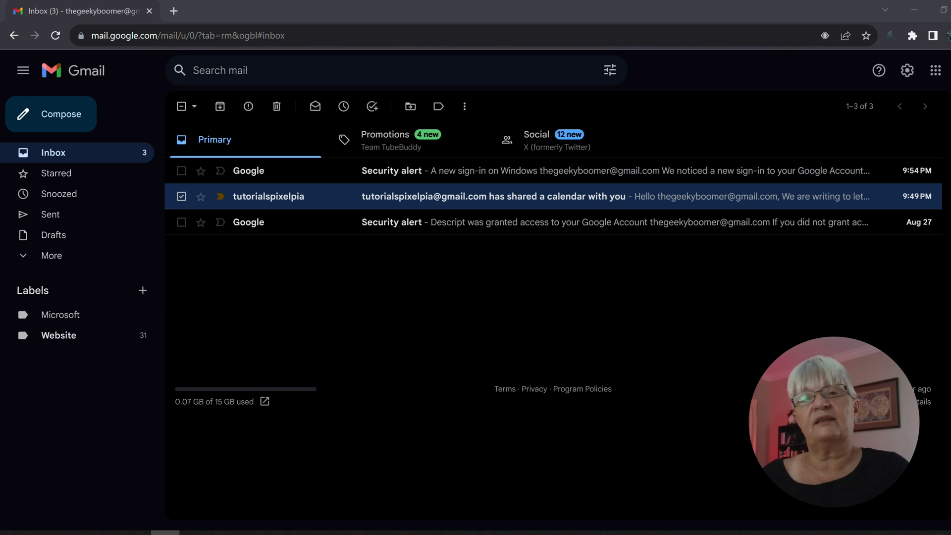
pyautogui.moveTo(491, 196)
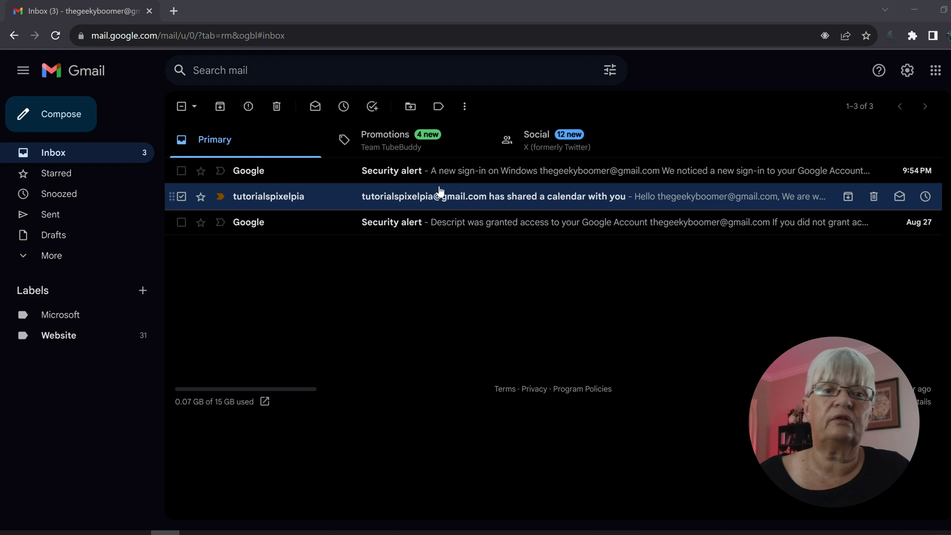
# Step: Open the shared-calendar email in Gmail and add Family Calendar to this account
pyautogui.click(486, 198)
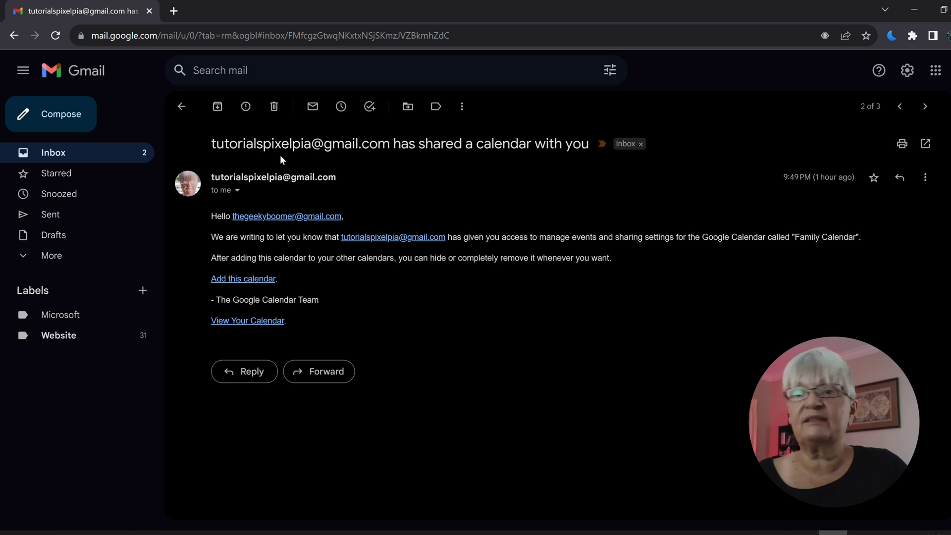
pyautogui.click(242, 278)
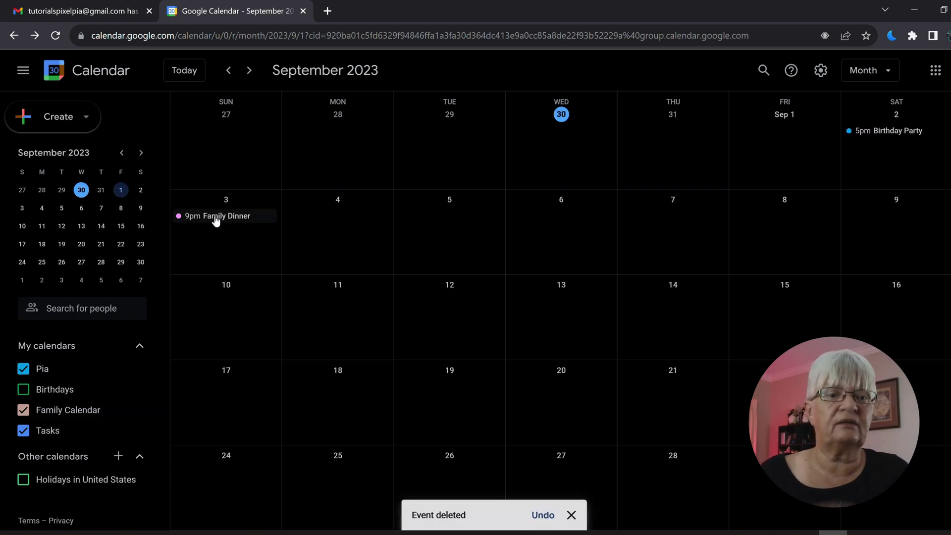
# Step: Start an all-day September 6 event on Family Calendar, colour it pink, and begin its title
pyautogui.click(545, 229)
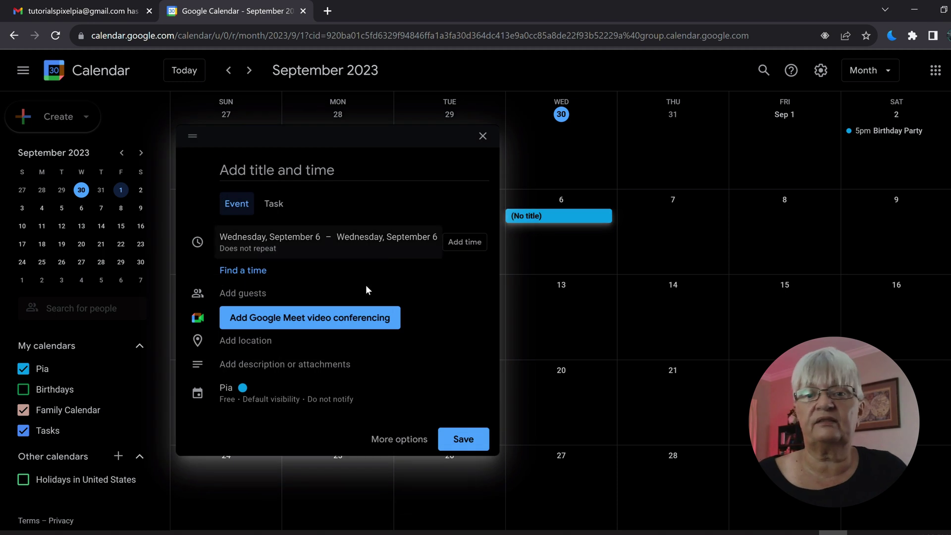
pyautogui.click(228, 394)
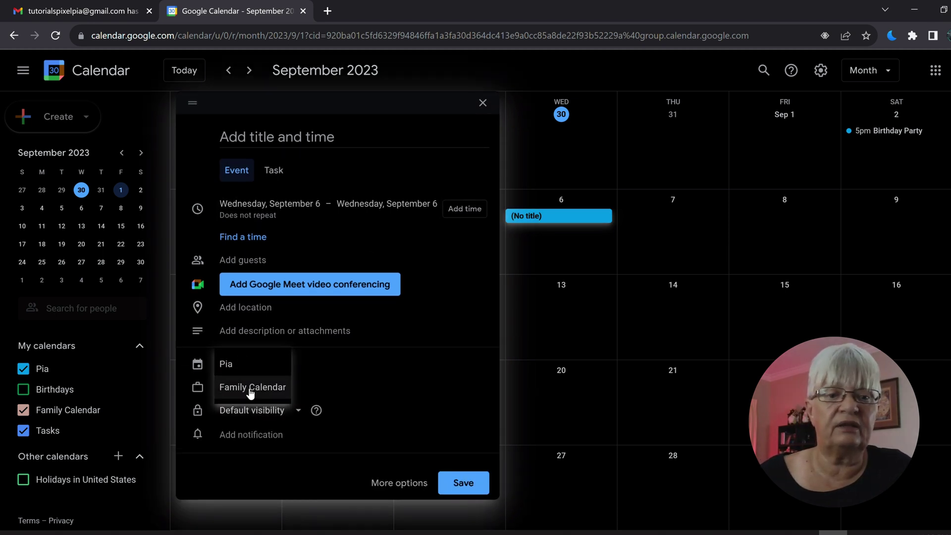
pyautogui.click(276, 387)
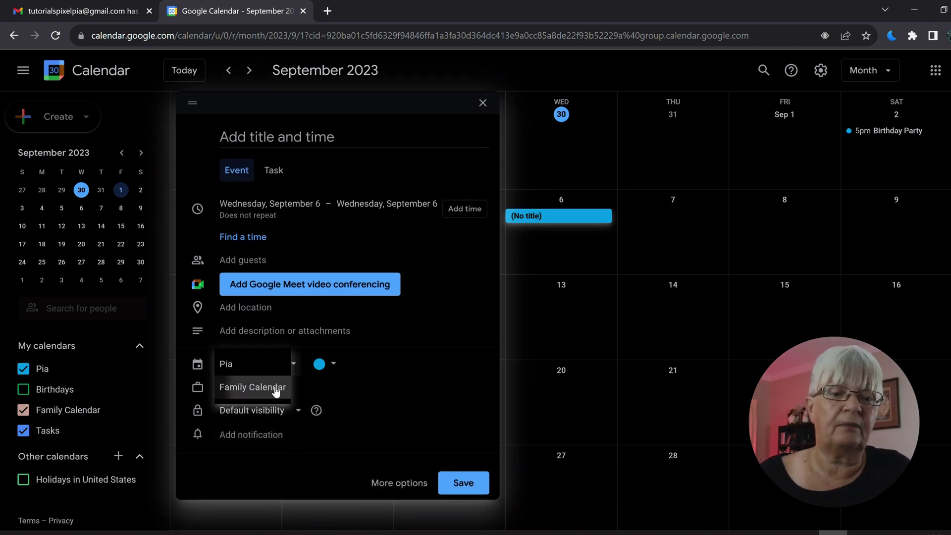
pyautogui.click(335, 367)
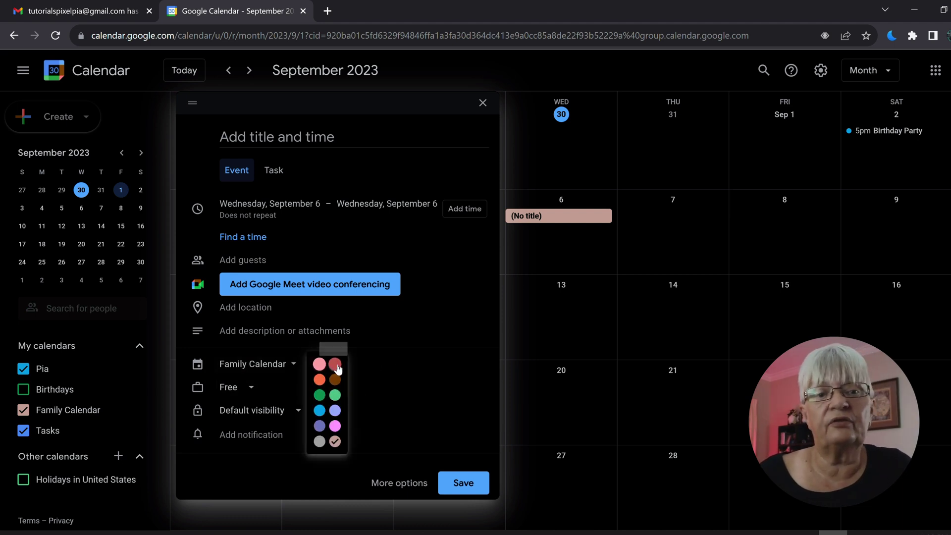
pyautogui.click(335, 426)
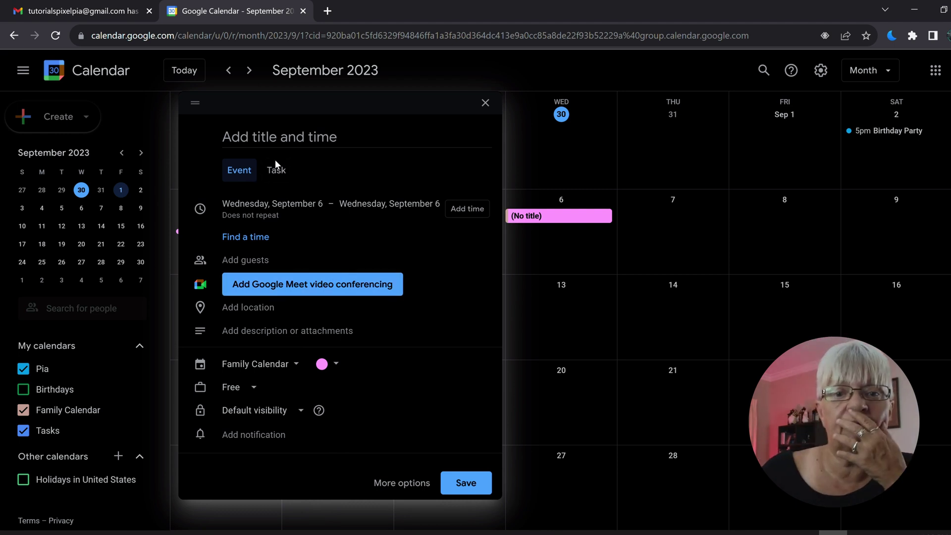
pyautogui.click(255, 140)
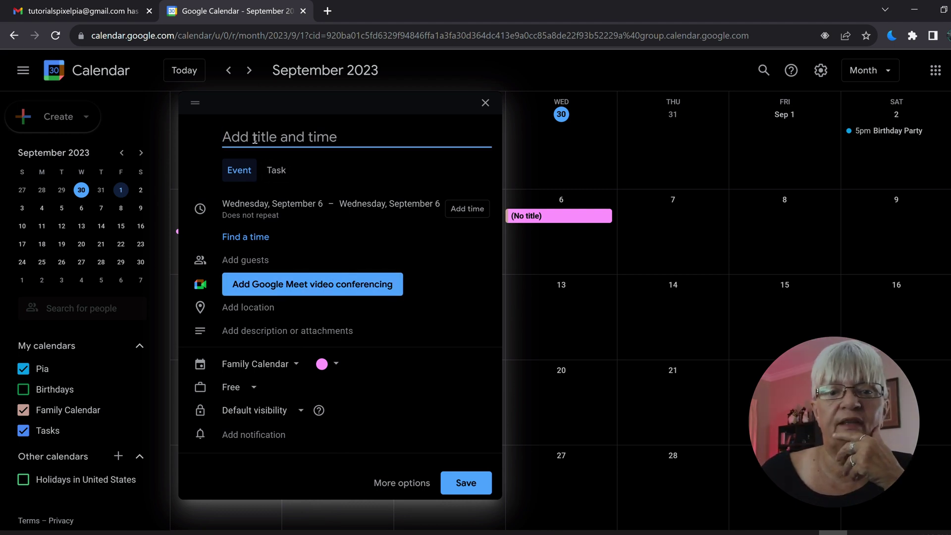
pyautogui.write('C')
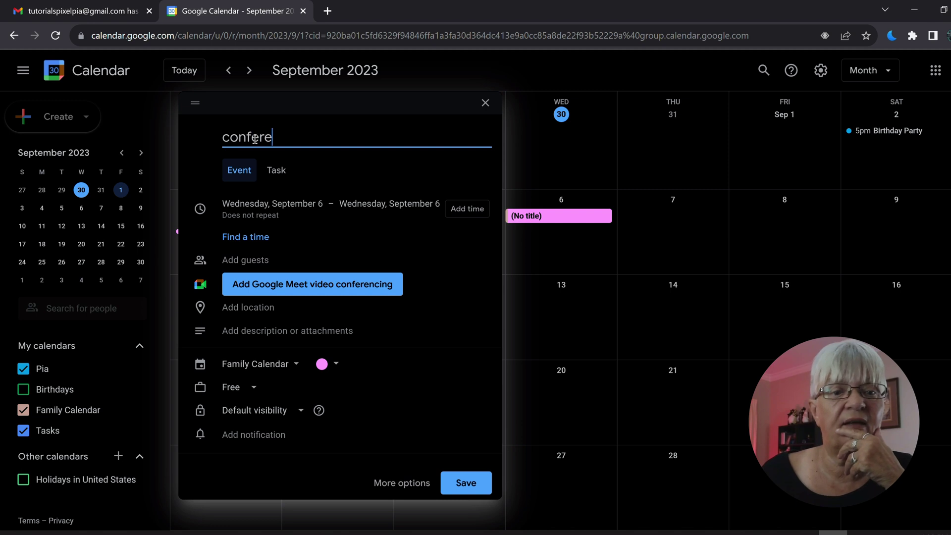
pyautogui.write('ce')
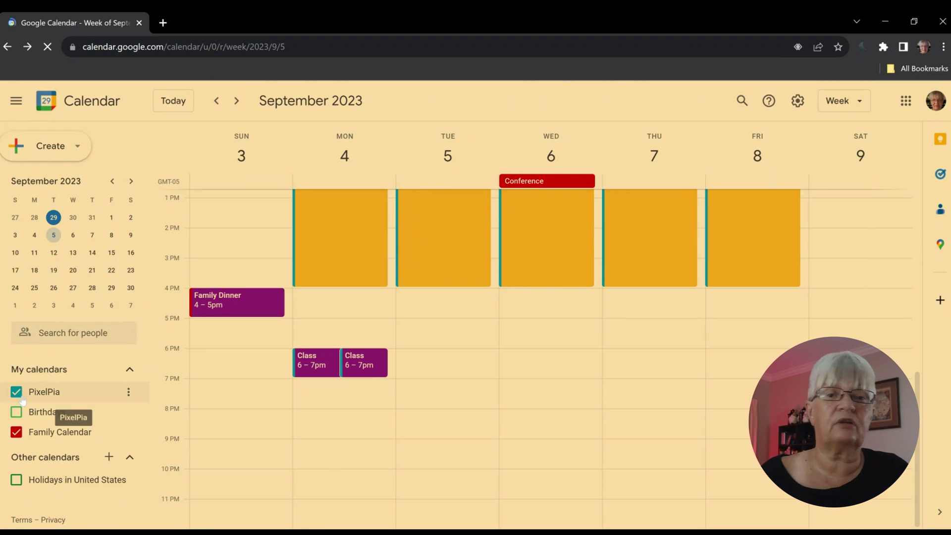
pyautogui.click(13, 394)
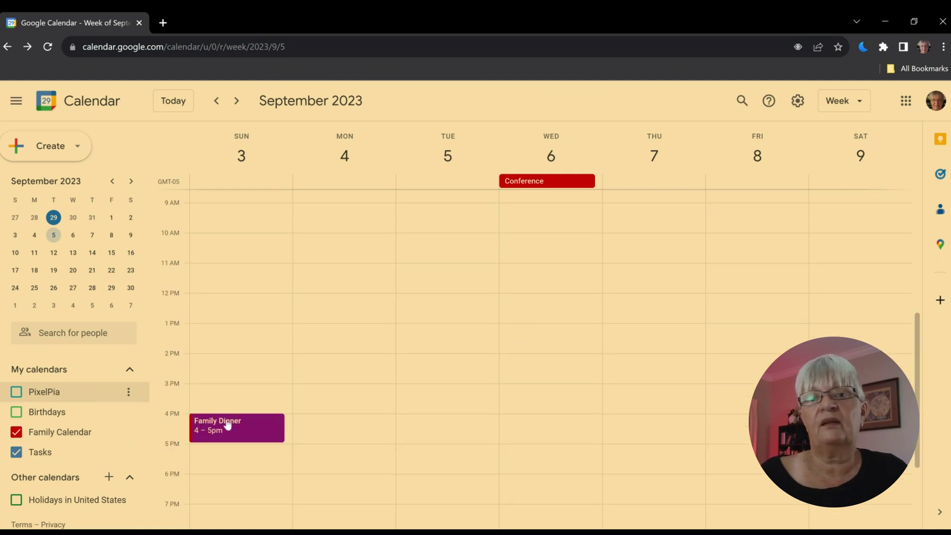
pyautogui.click(529, 186)
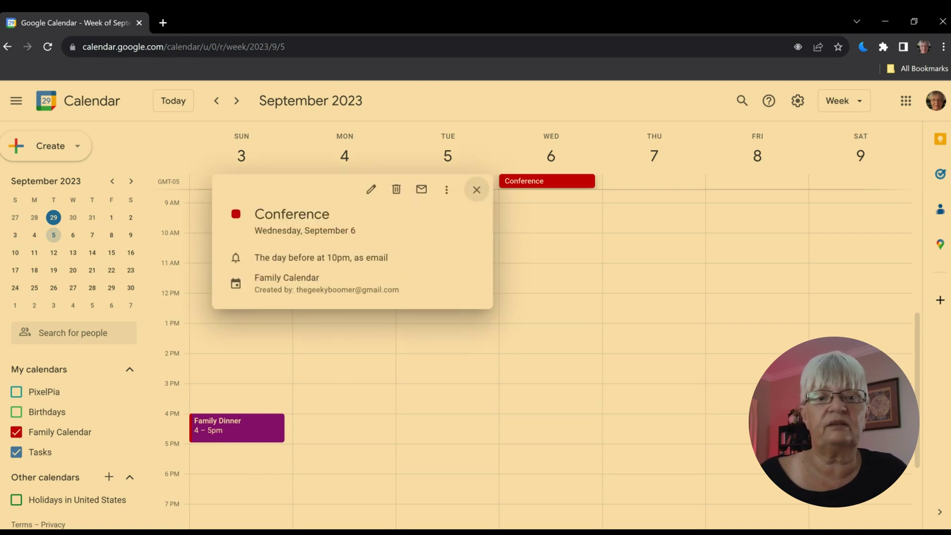
pyautogui.moveTo(299, 296); pyautogui.dragTo(433, 289)
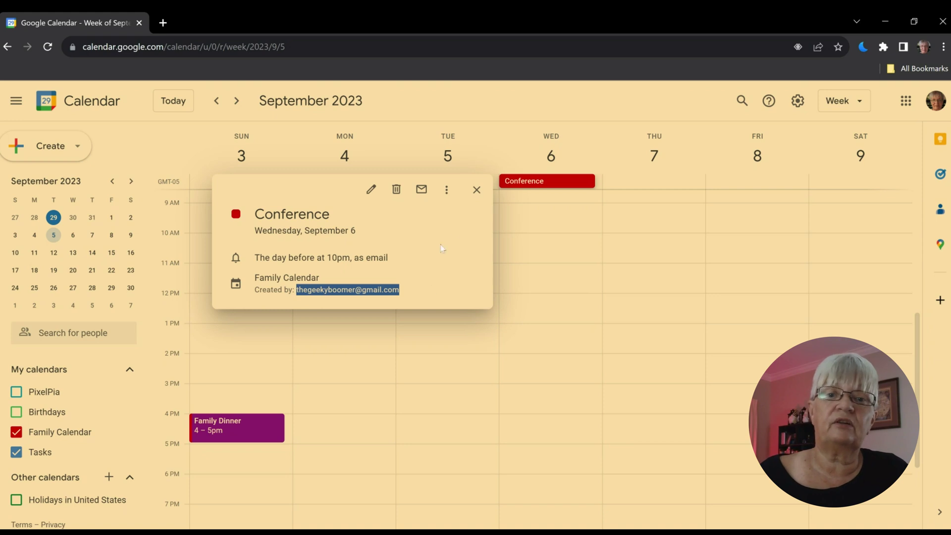
pyautogui.click(476, 190)
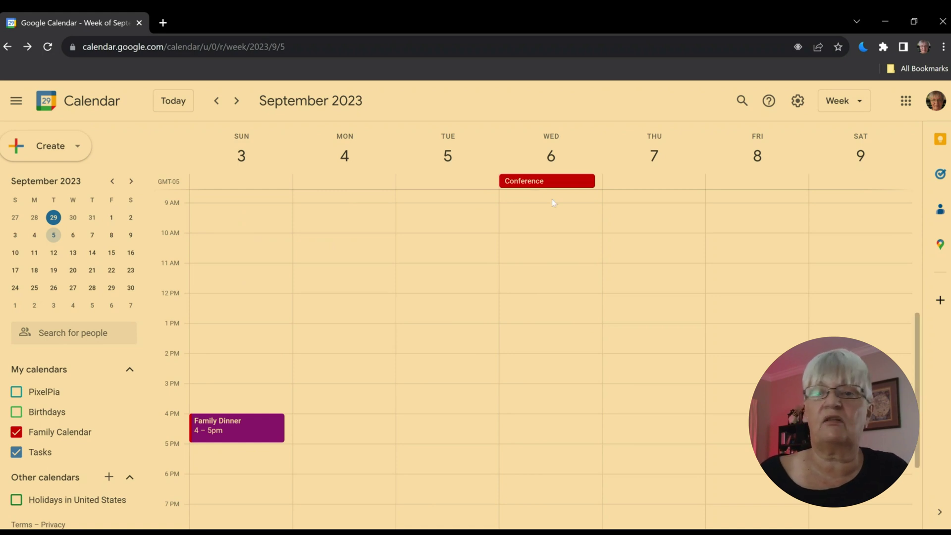
pyautogui.moveTo(71, 391)
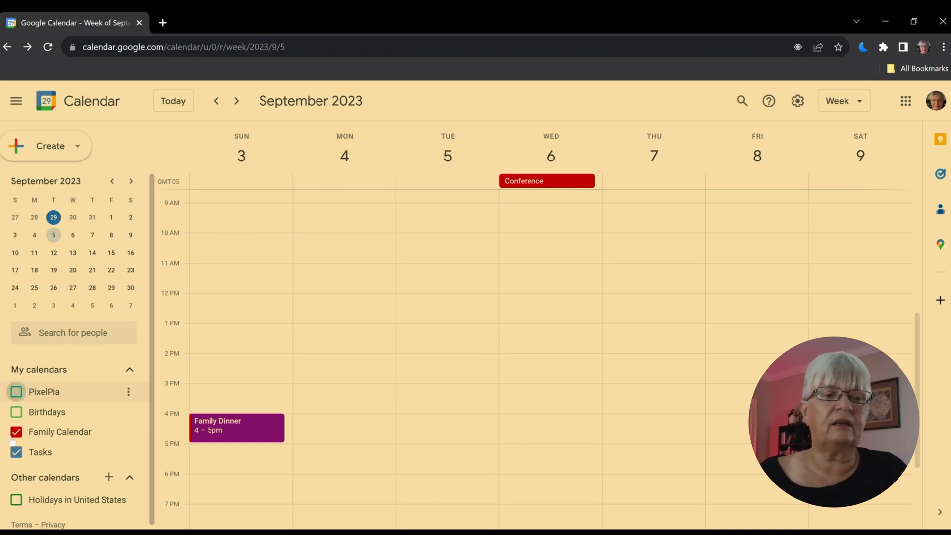
pyautogui.click(18, 434)
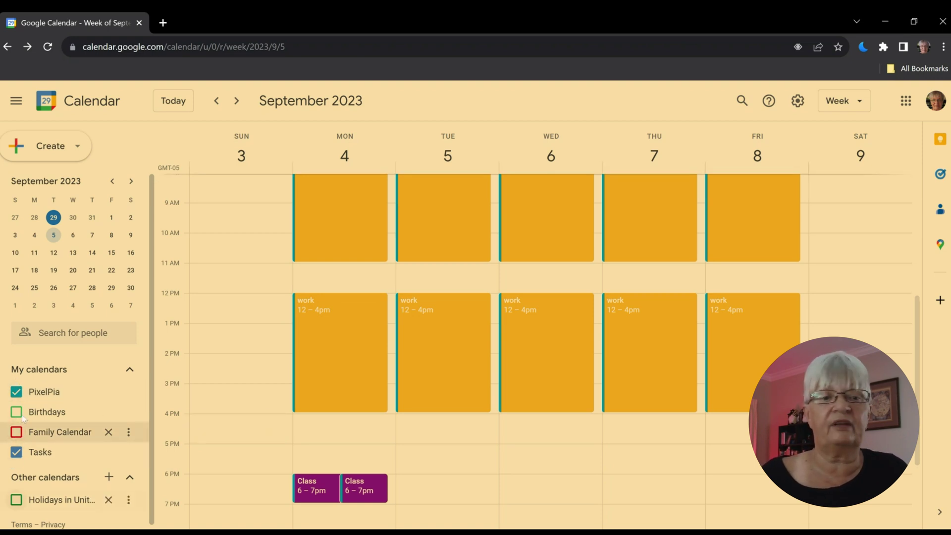
pyautogui.scroll(5, 202, 286)
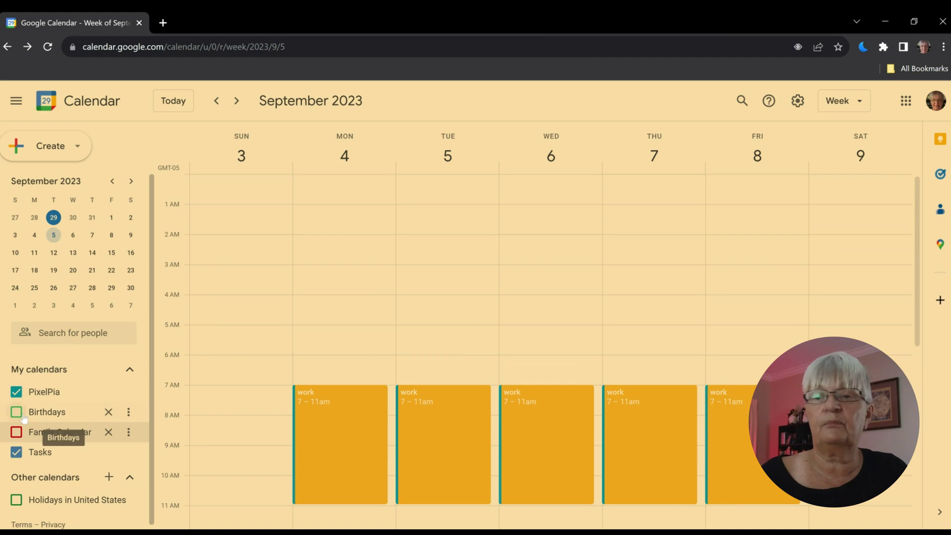
pyautogui.scroll(-5, 305, 323)
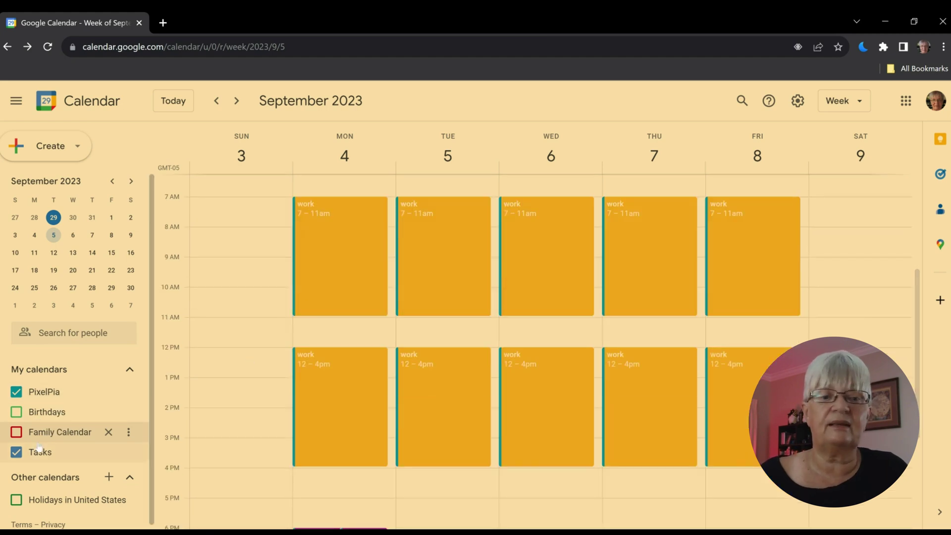
pyautogui.click(25, 435)
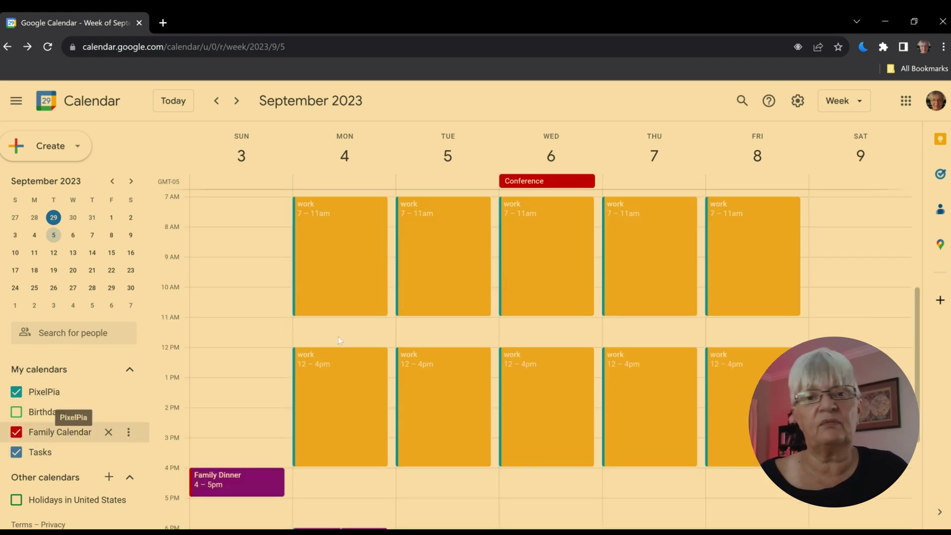